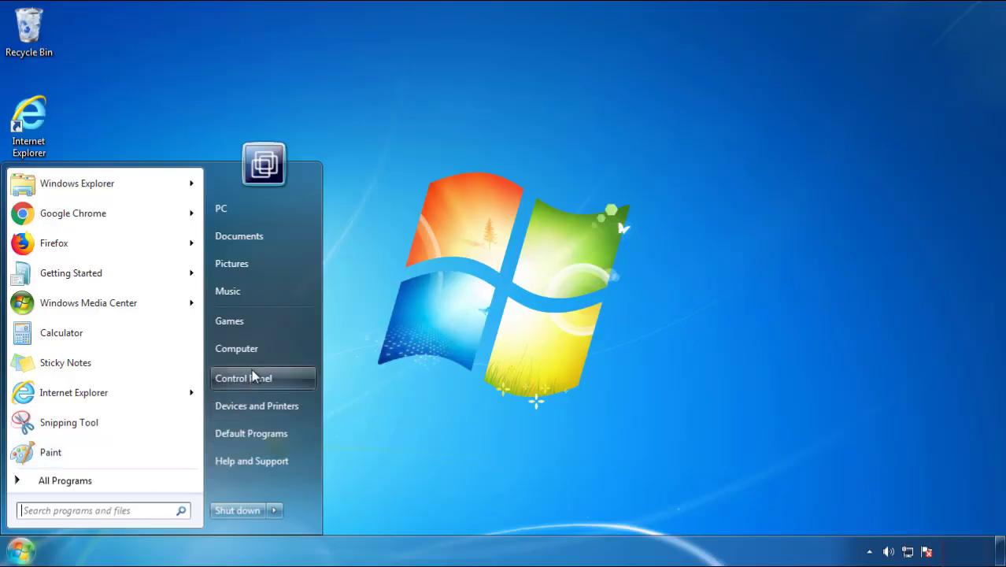
Open Programs and Features from Control Panel, sorted by Installed On with newest first.
left_click(252, 376)
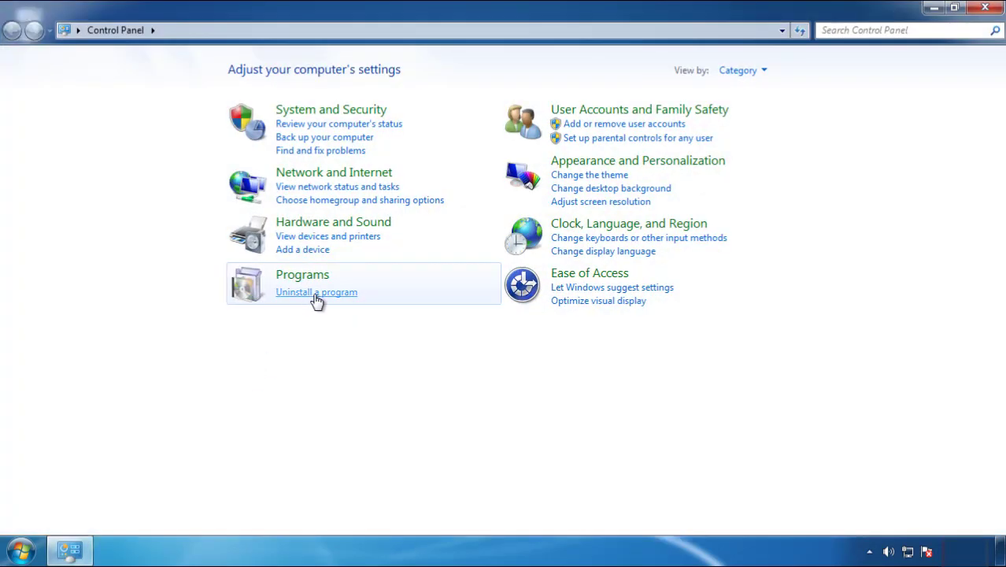
left_click(315, 295)
left_click(589, 149)
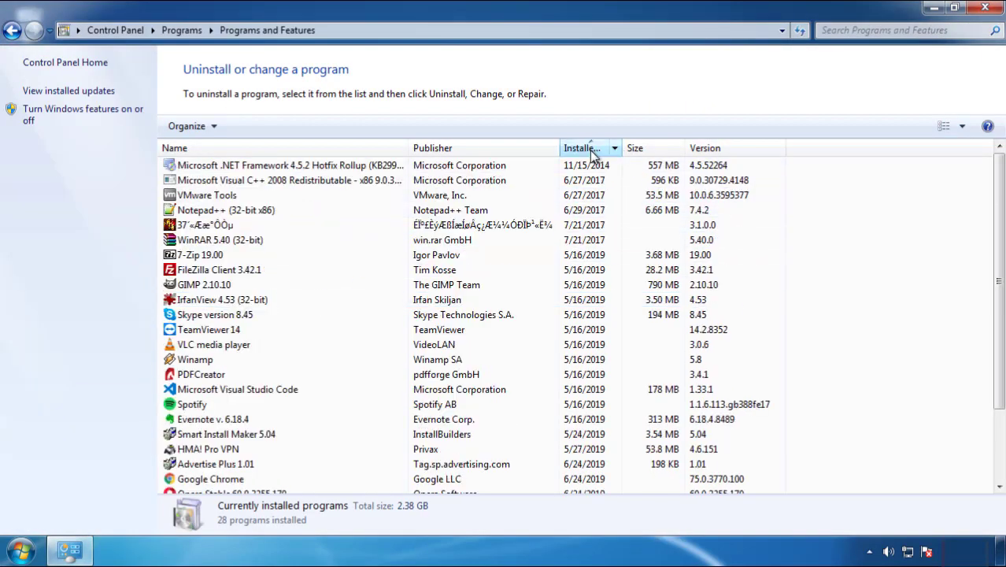
left_click(583, 149)
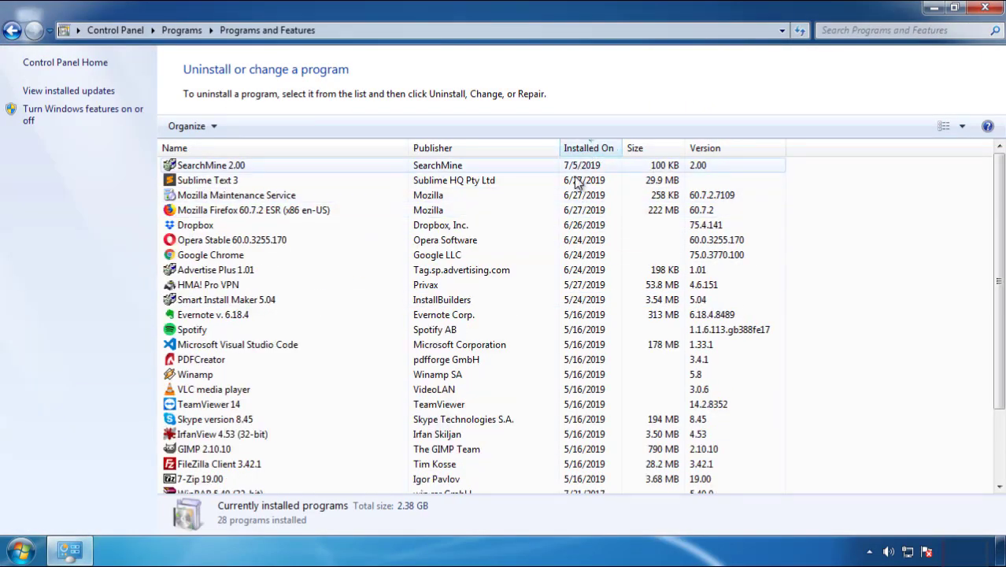
Select SearchMine 2.00 and run its uninstaller to completion.
left_click(213, 167)
left_click(251, 126)
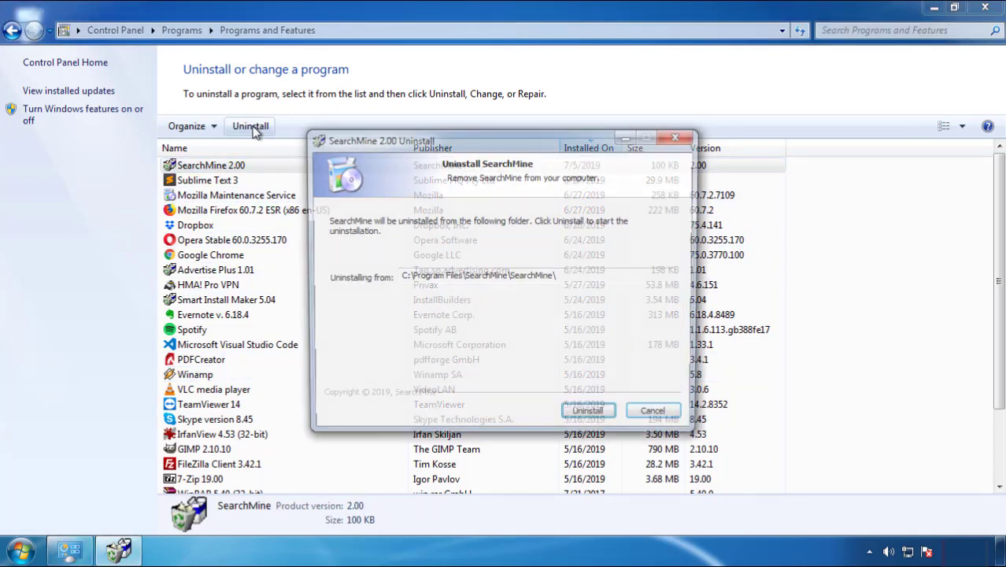
left_click(583, 415)
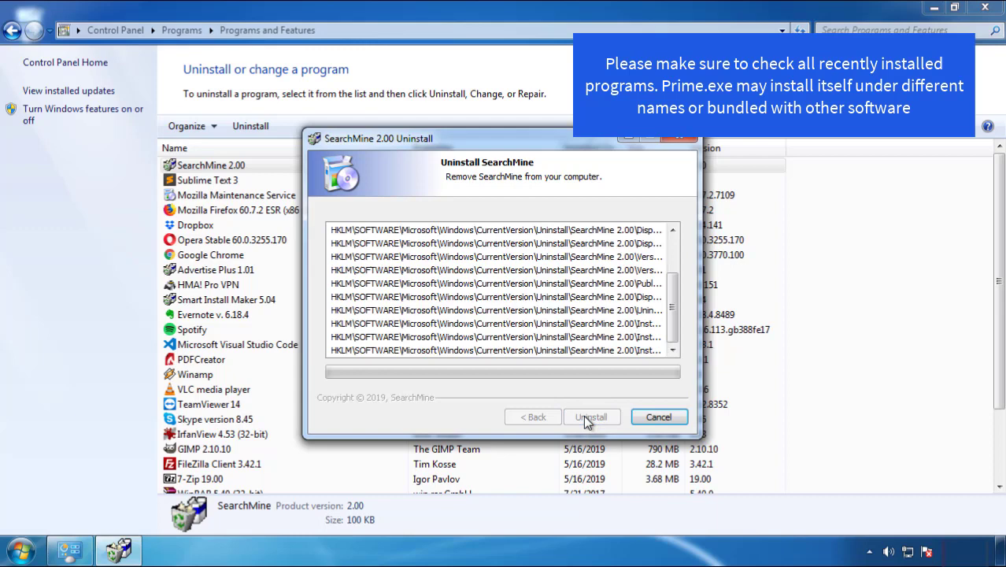
left_click(583, 415)
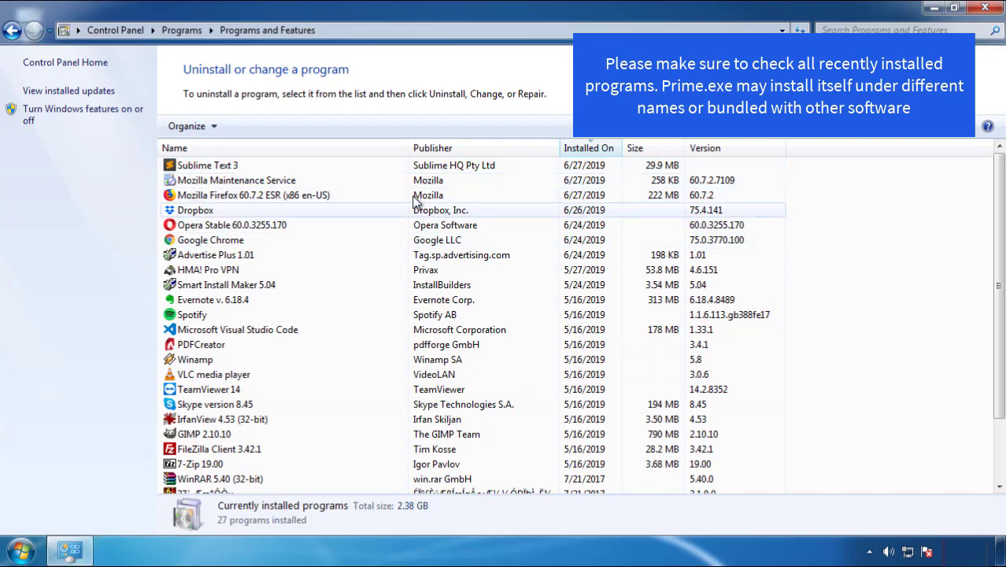
Close Programs and Features and restart the PC from the Start menu's Shut down options.
left_click(986, 10)
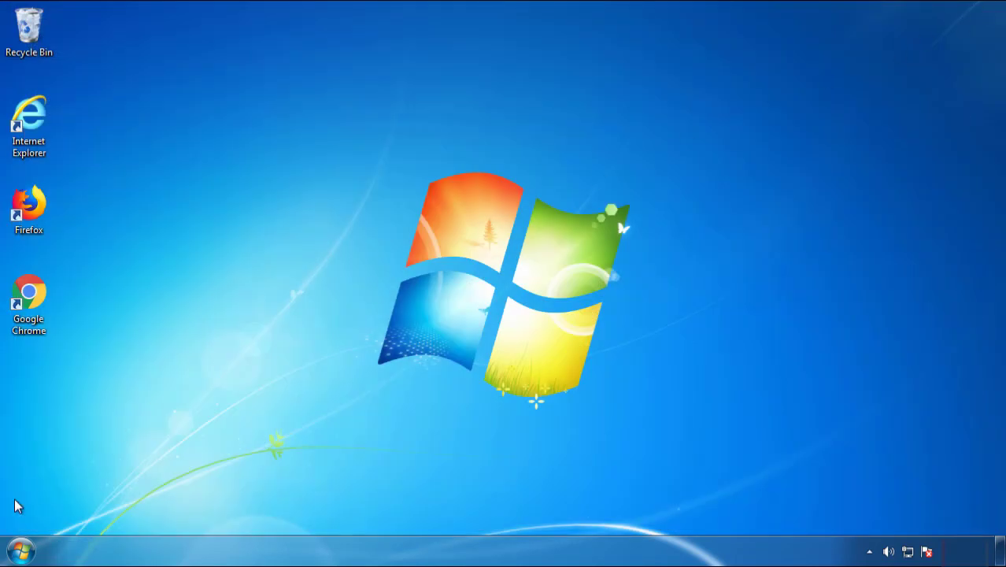
left_click(18, 552)
left_click(273, 512)
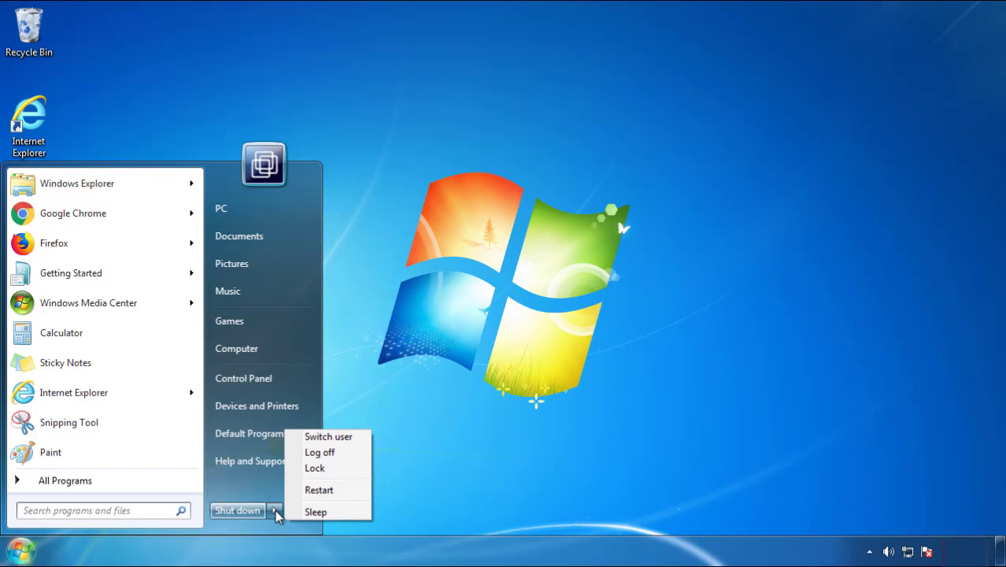
left_click(524, 432)
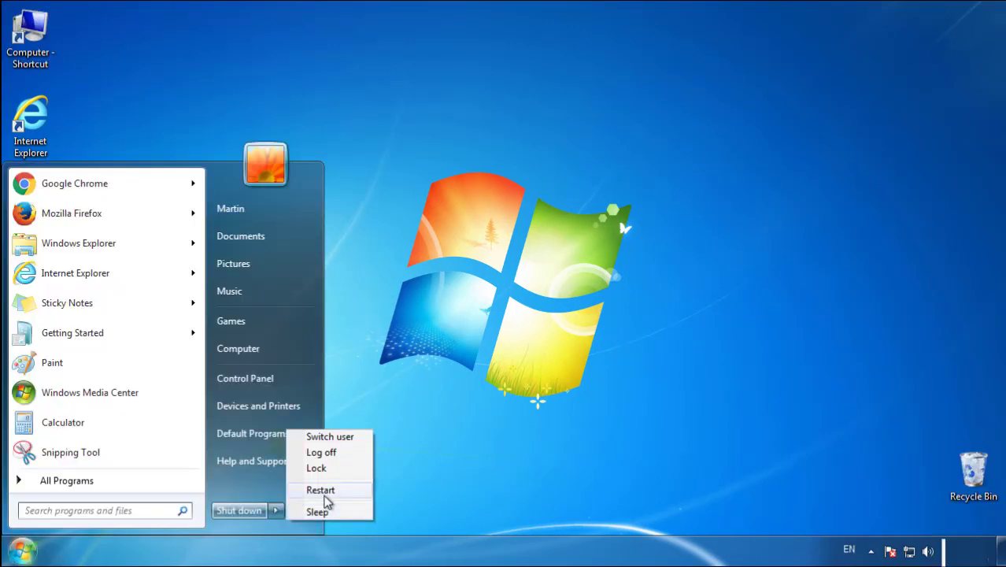
left_click(326, 497)
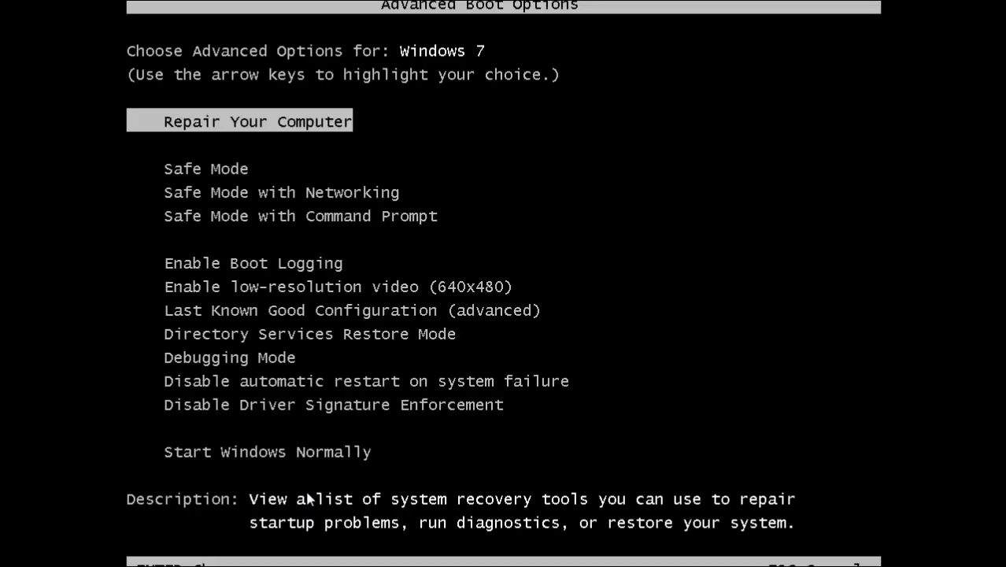
Boot Windows into Safe Mode and launch Firefox, declining the default-browser prompt.
key("Down")
key("Return")
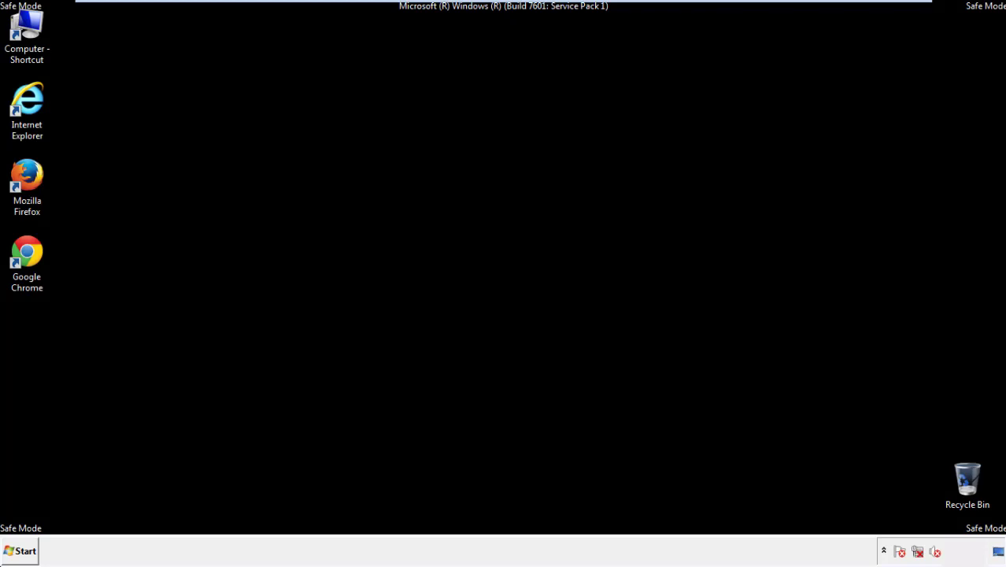
double_click(35, 183)
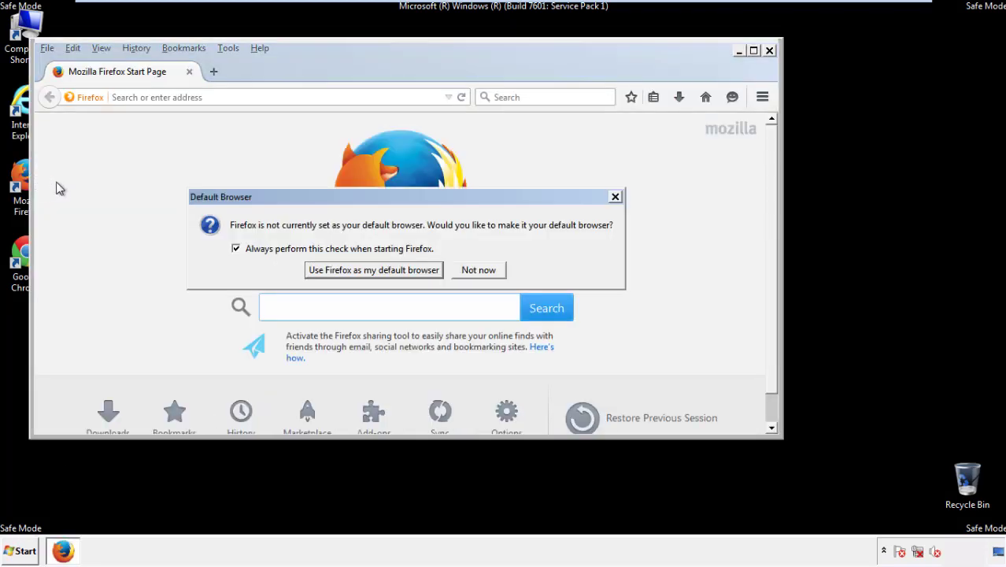
left_click(480, 270)
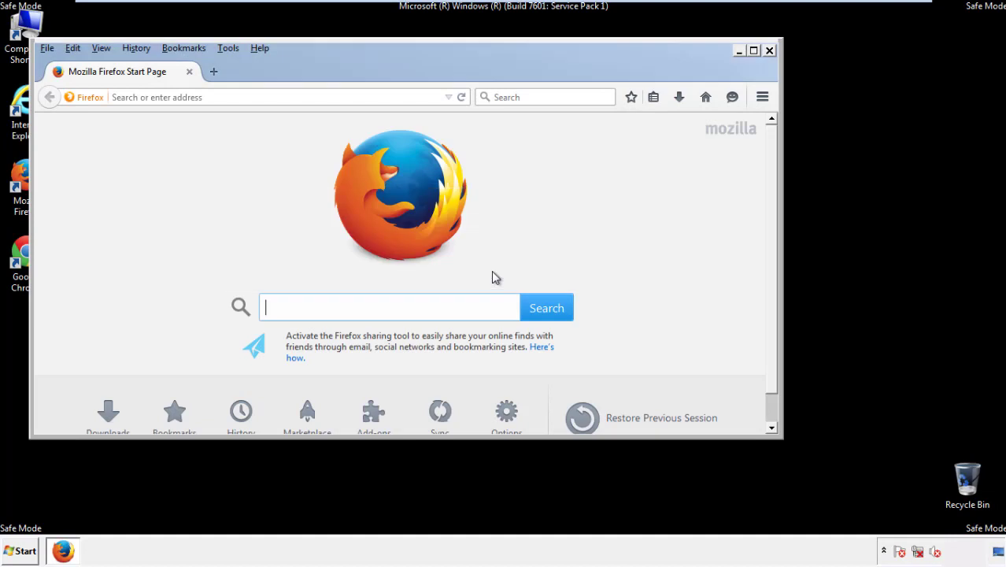
Hide Firefox's menu bar, then show it again.
right_click(308, 70)
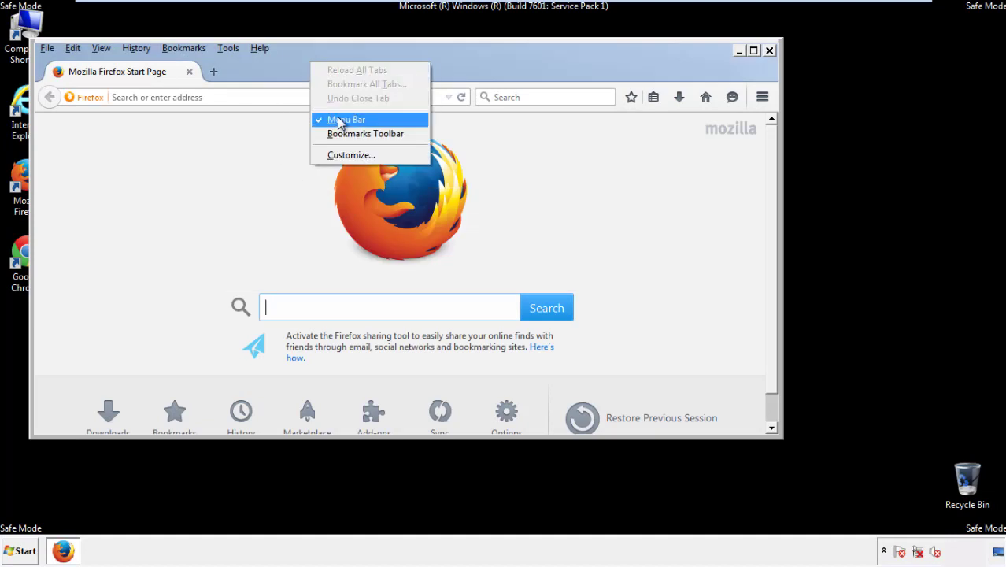
left_click(334, 119)
right_click(317, 64)
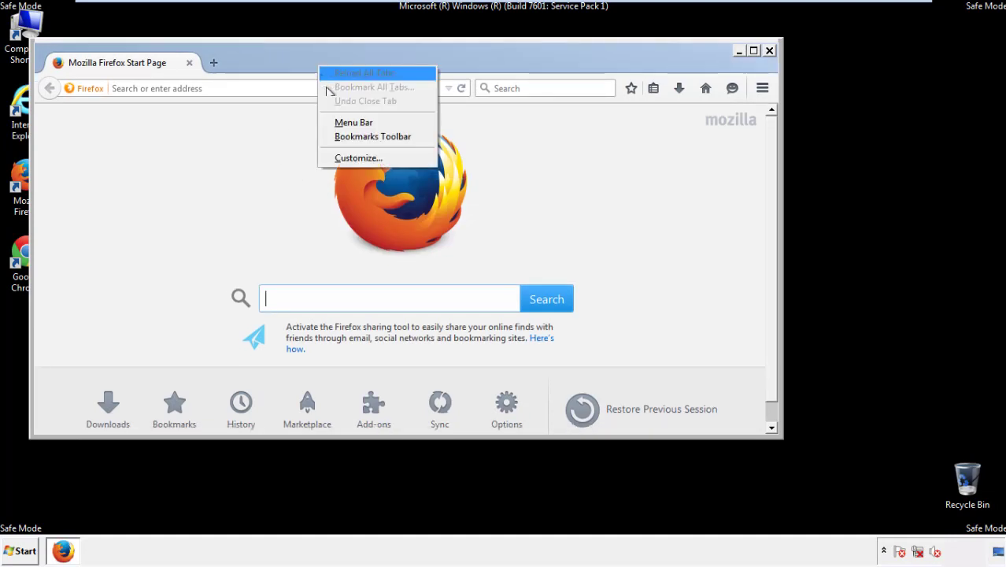
left_click(339, 123)
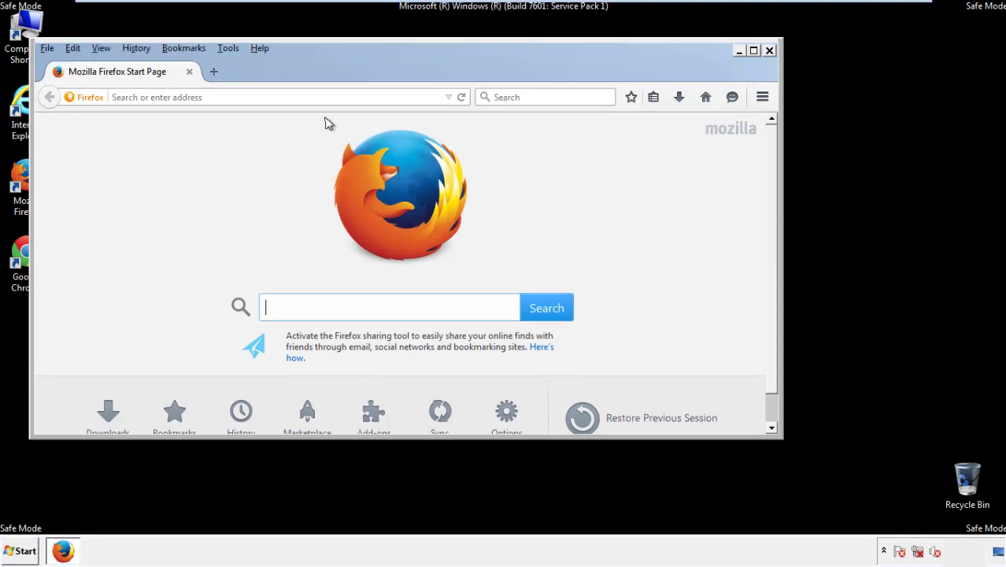
Clear Firefox's recent history for Everything, with all items including Offline Website Data and Site Preferences.
left_click(143, 50)
left_click(151, 79)
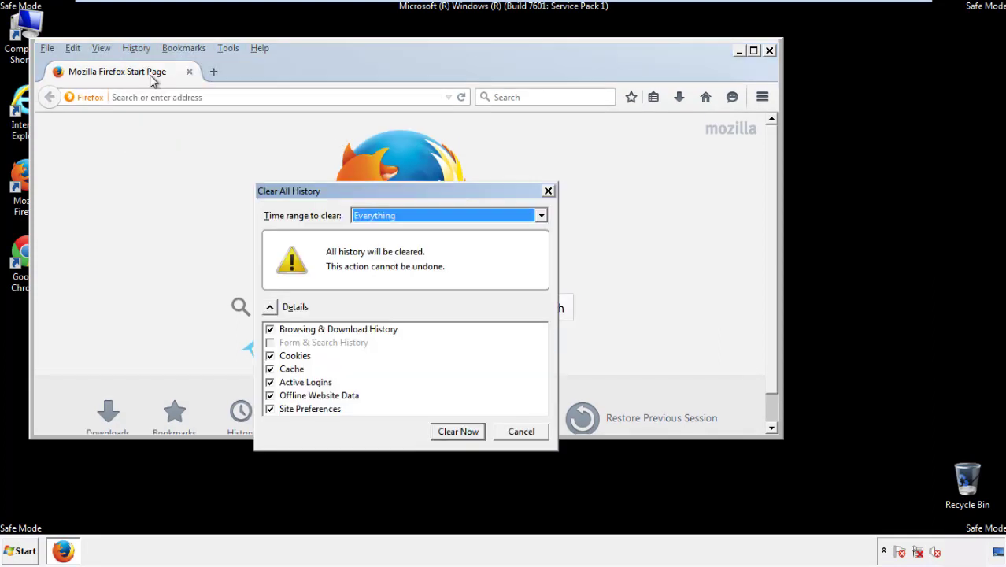
left_click(375, 219)
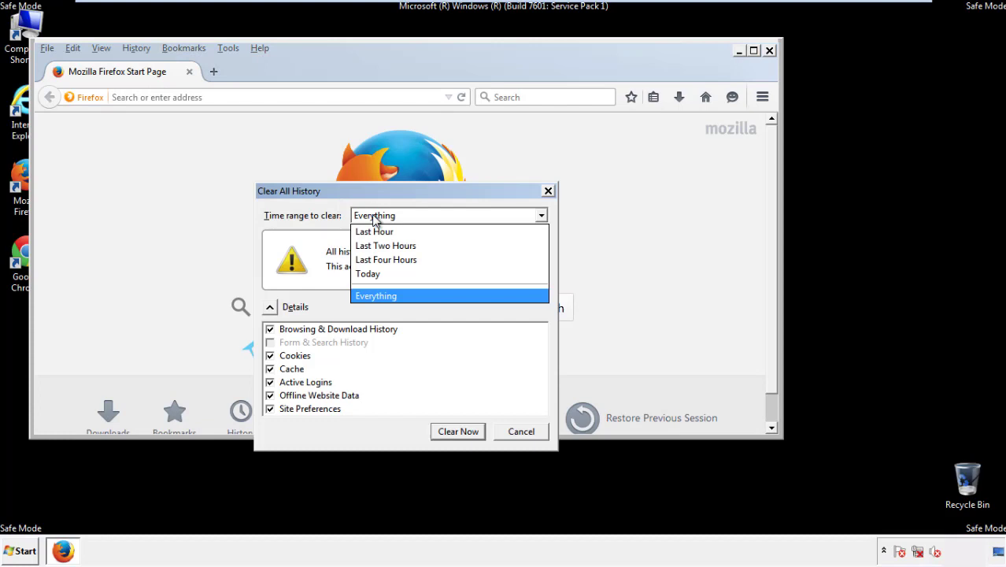
left_click(376, 293)
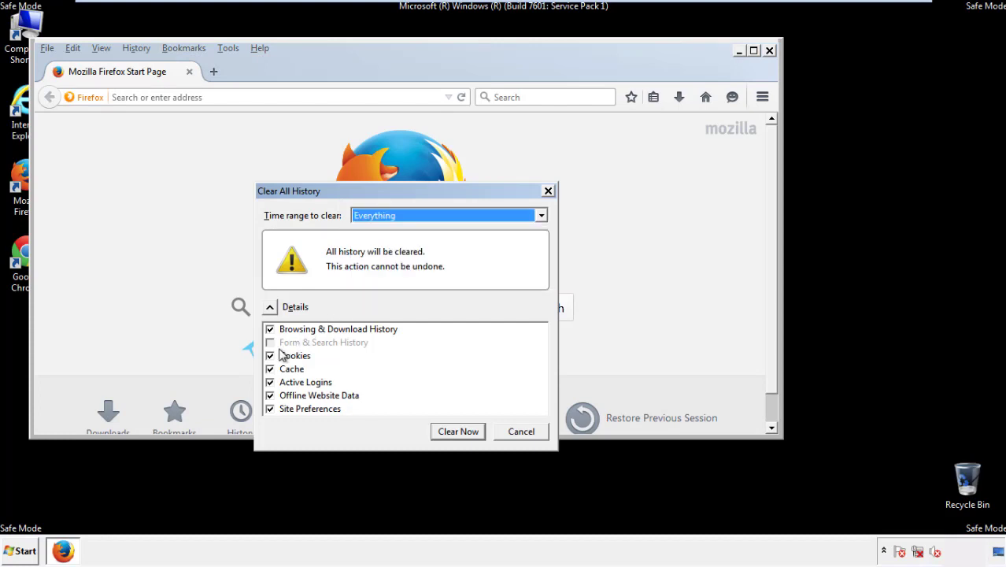
left_click(269, 395)
left_click(269, 395)
left_click(270, 408)
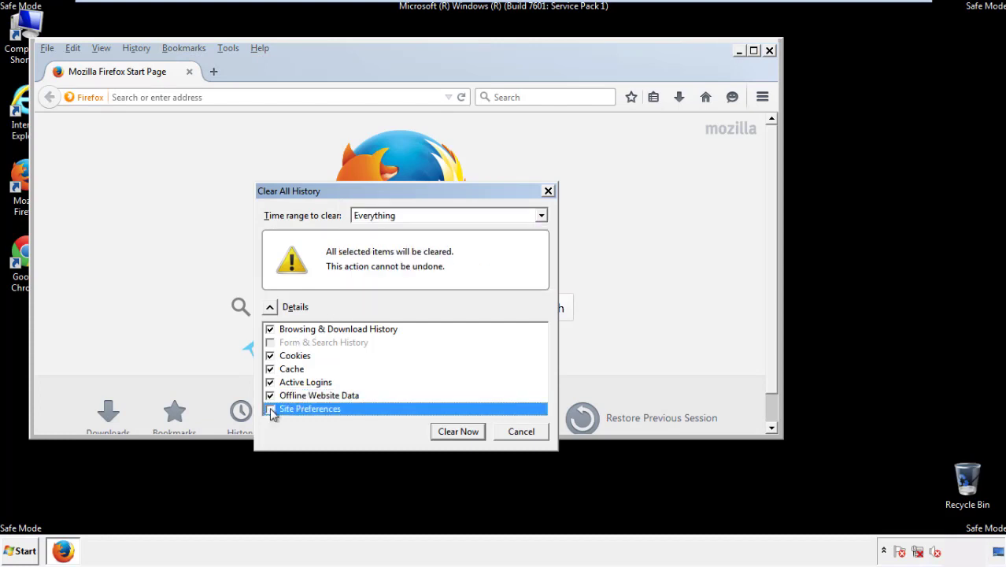
left_click(271, 410)
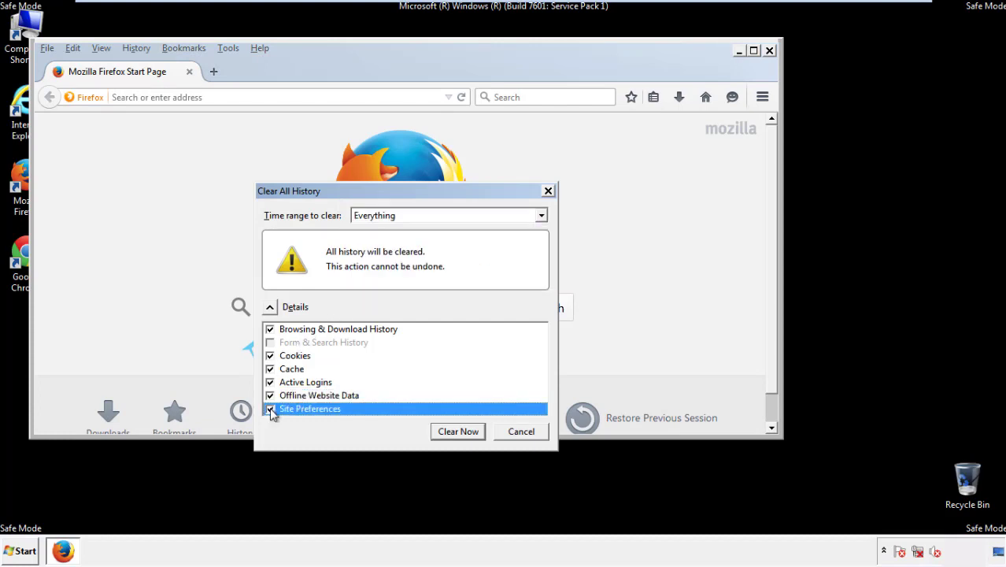
left_click(456, 433)
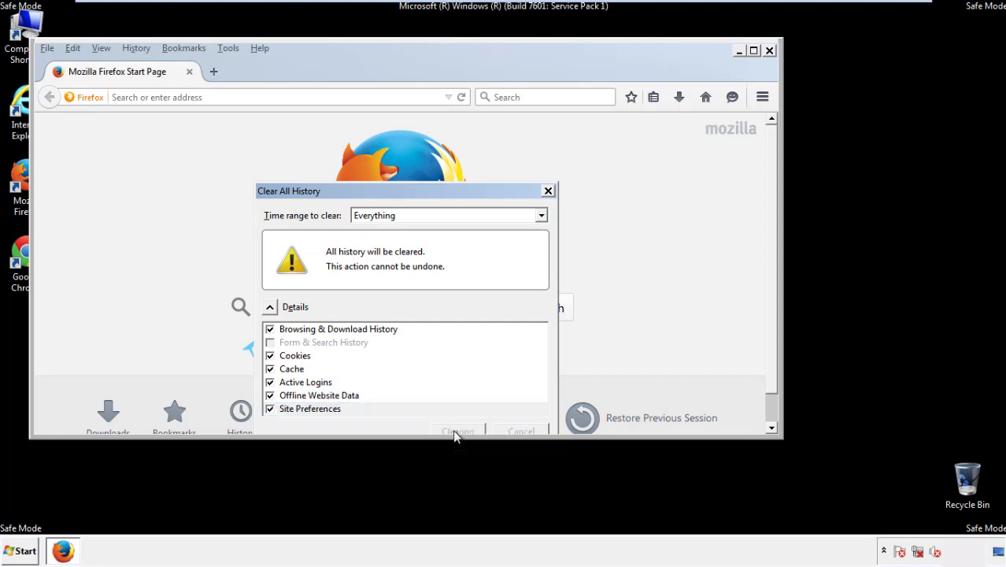
Refresh Firefox from Troubleshooting Information, decline the default-browser prompt, and close Firefox.
left_click(259, 47)
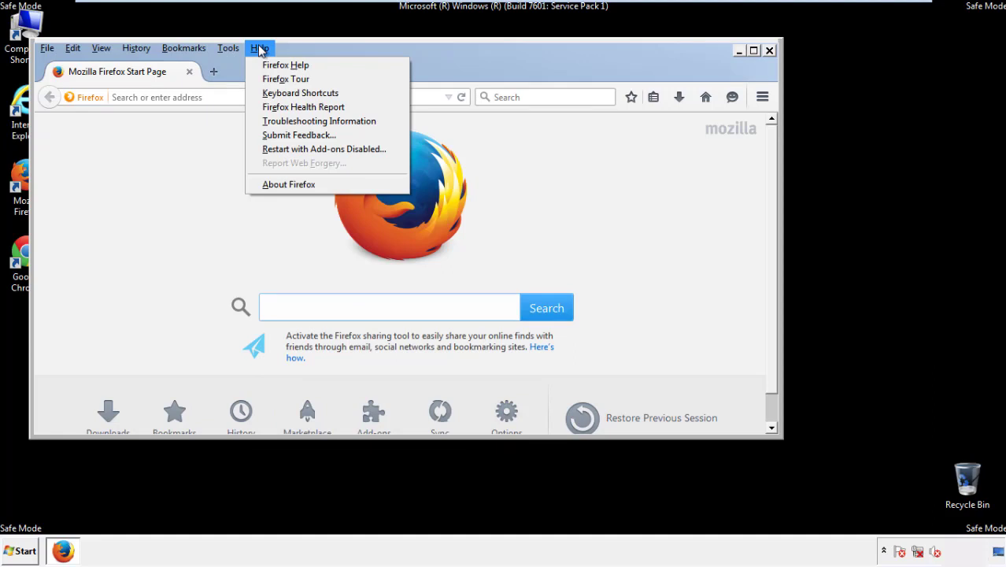
left_click(291, 120)
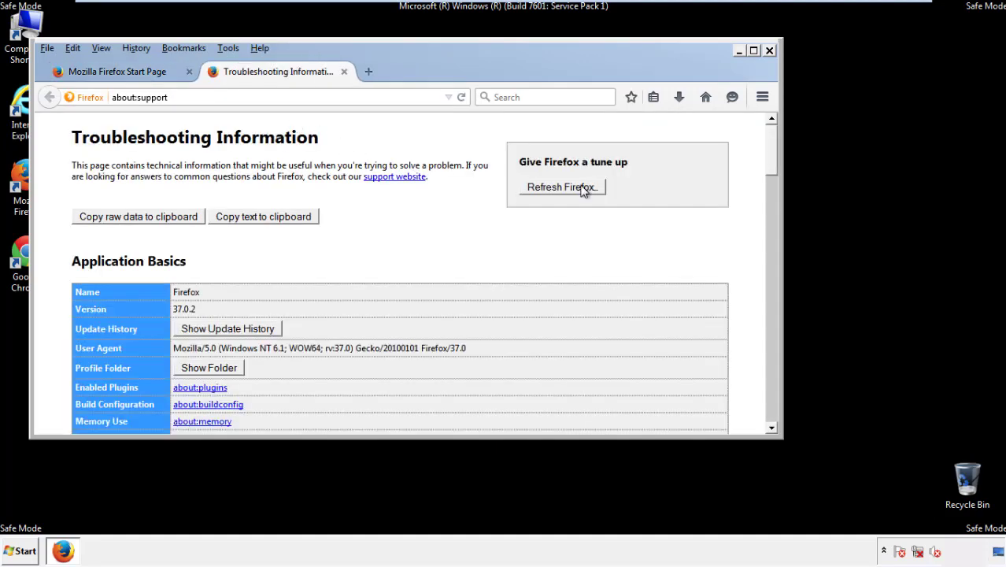
left_click(583, 189)
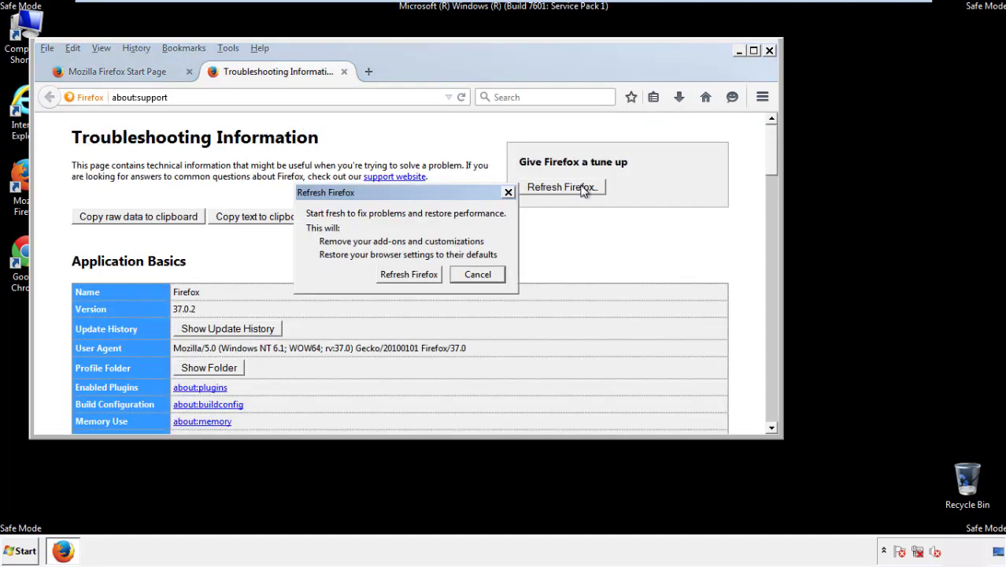
left_click(410, 275)
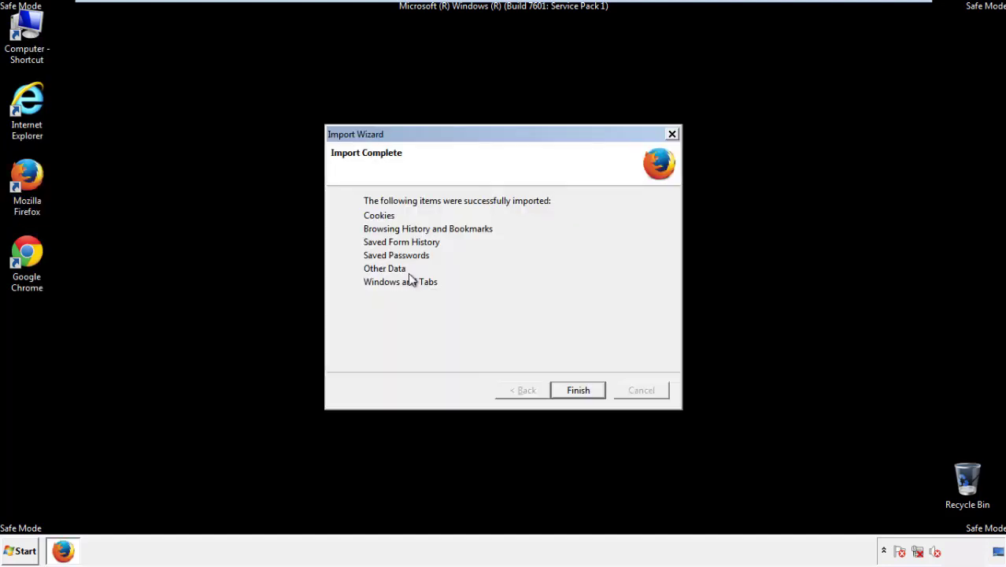
left_click(579, 392)
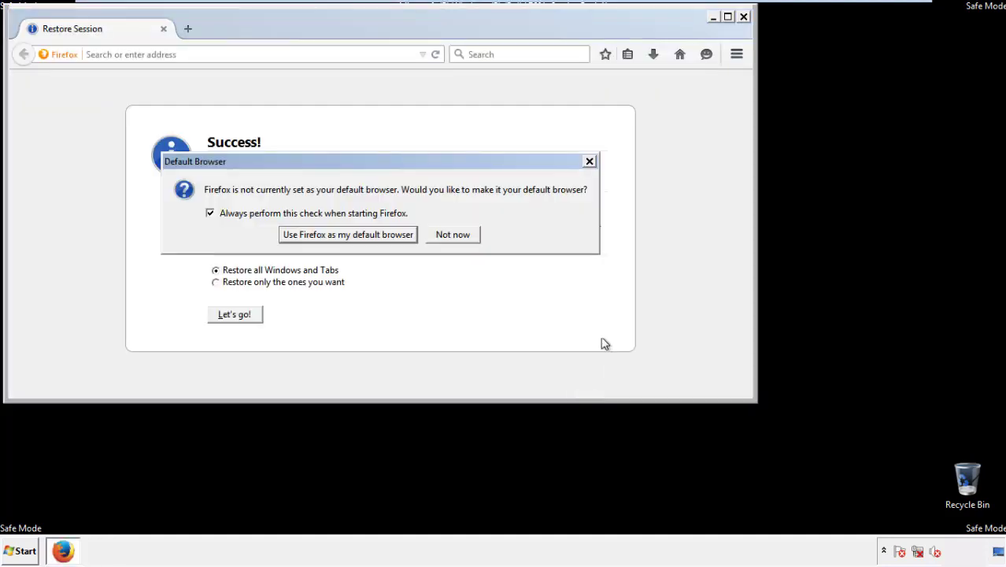
left_click(453, 234)
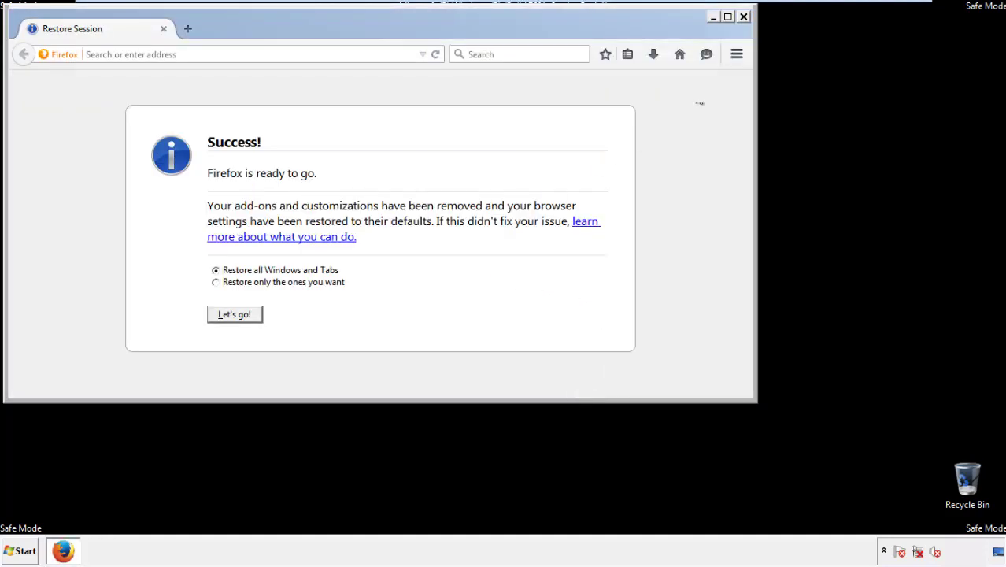
left_click(742, 17)
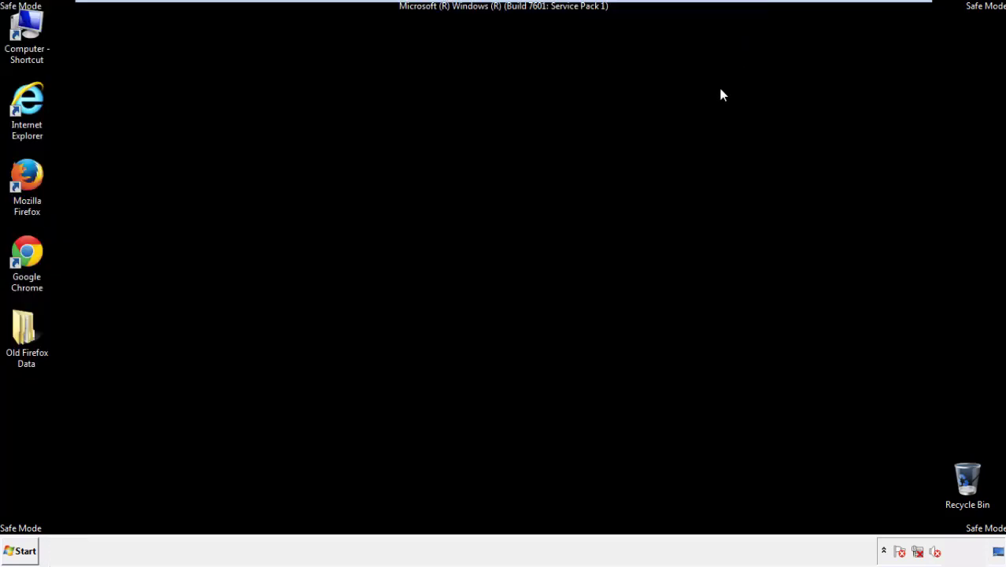
Launch Chrome, choose 'Don't ask again' on the default-browser bar, and open Settings.
left_click(24, 250)
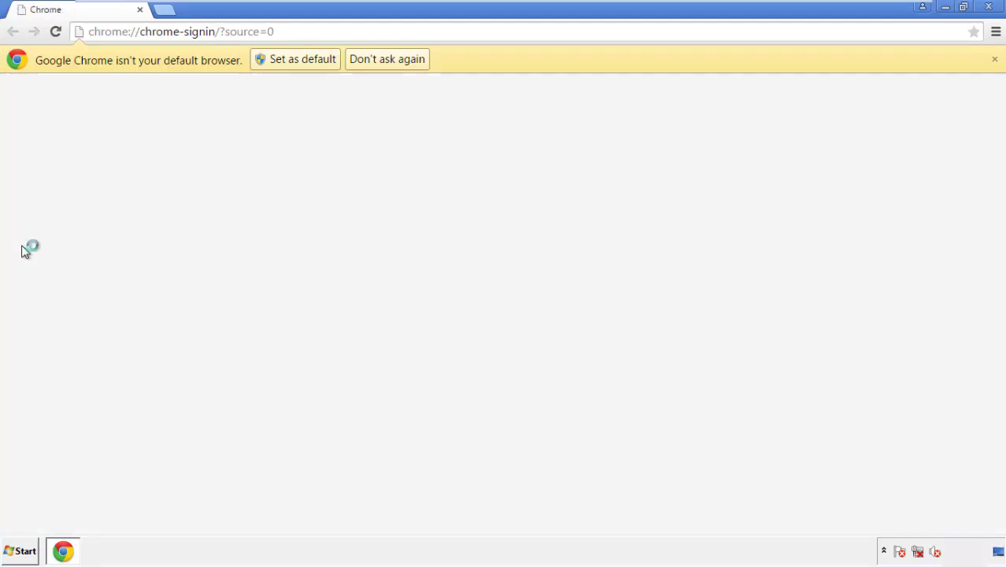
left_click(403, 60)
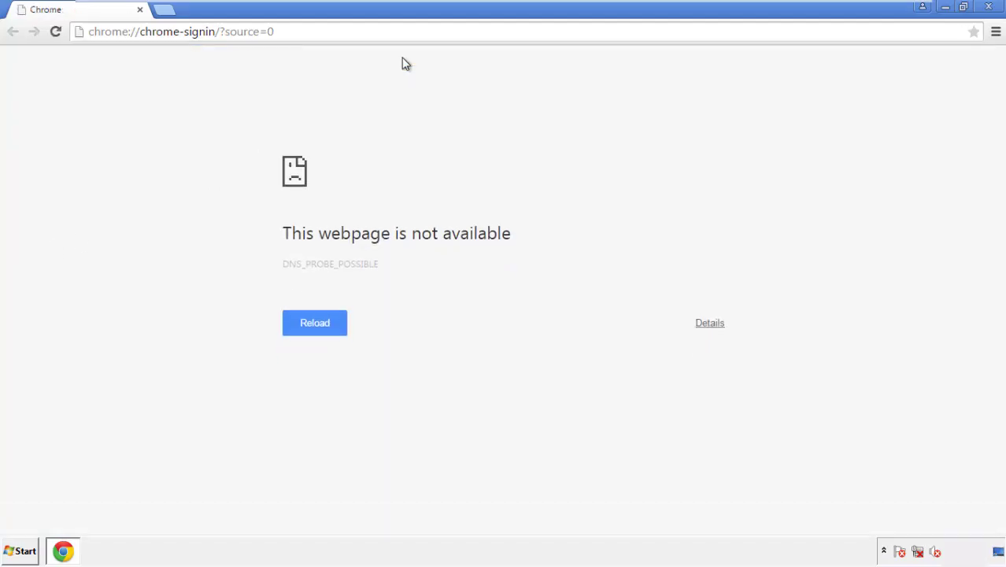
left_click(997, 35)
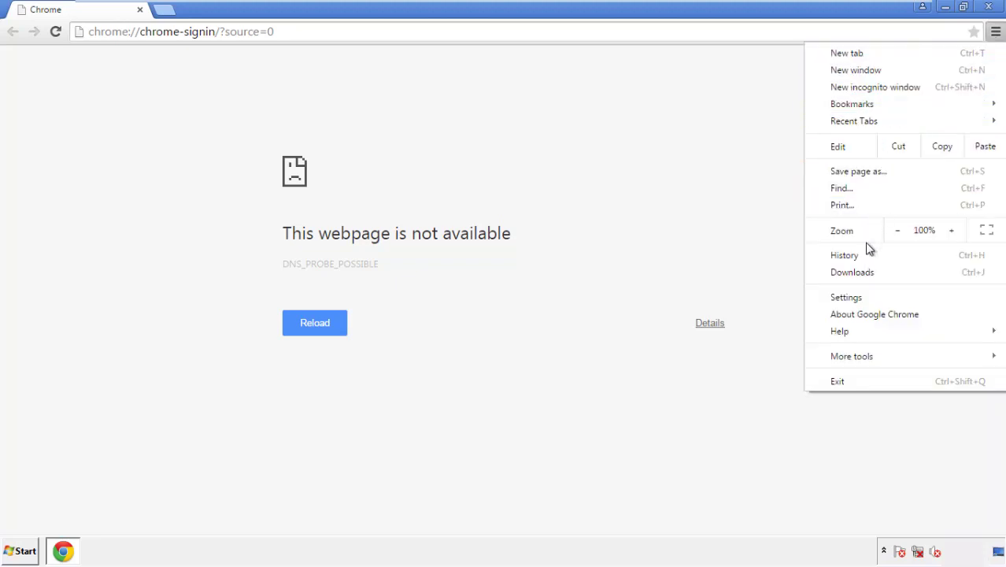
left_click(850, 296)
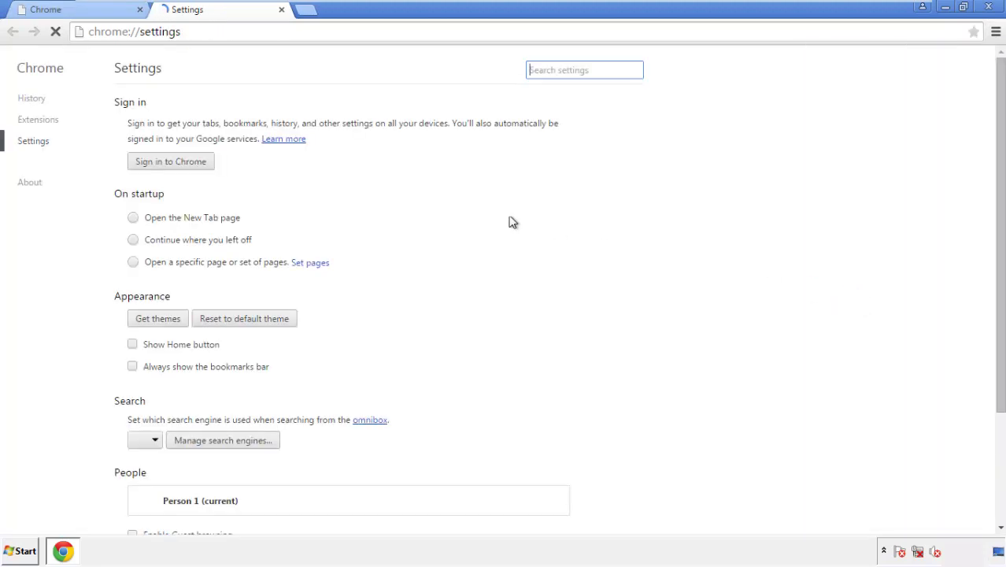
Clear Chrome's browsing data from the beginning of time, including autofill data, everything except passwords.
left_click(36, 100)
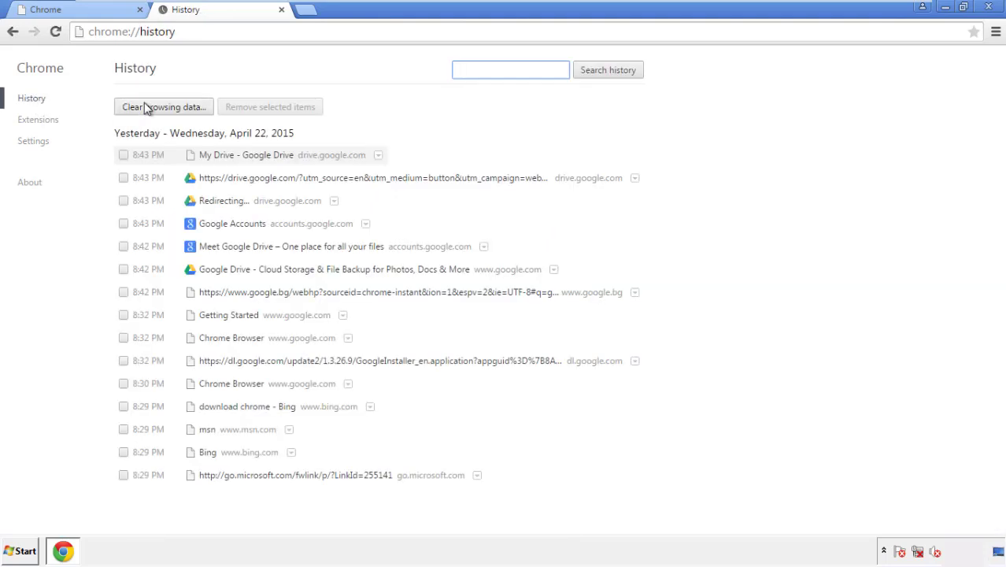
left_click(151, 110)
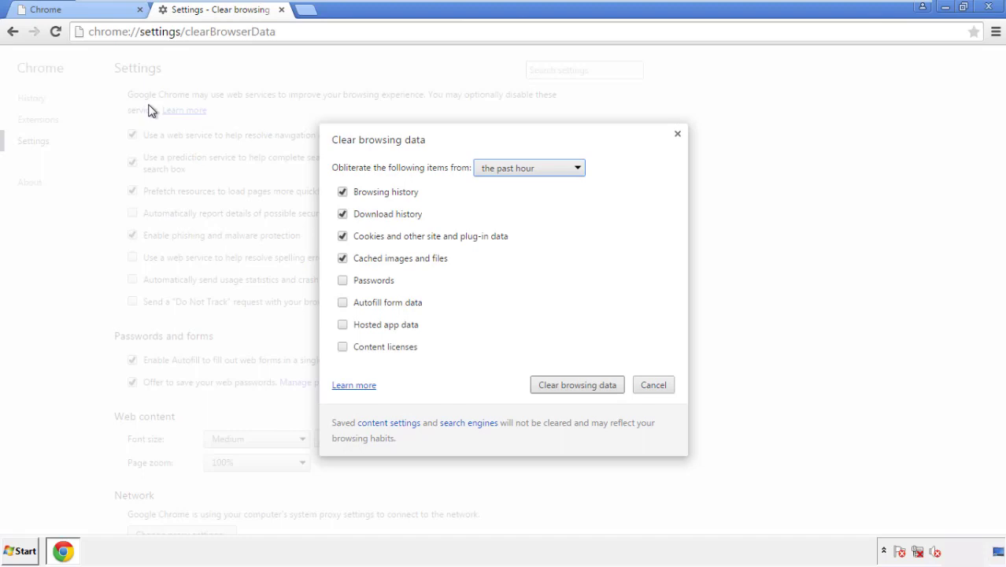
left_click(506, 170)
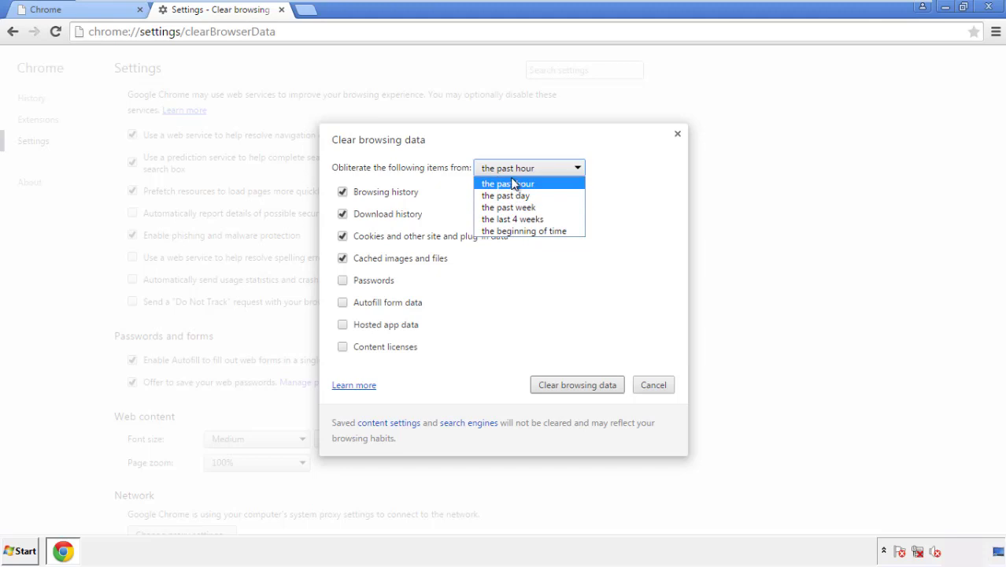
left_click(504, 232)
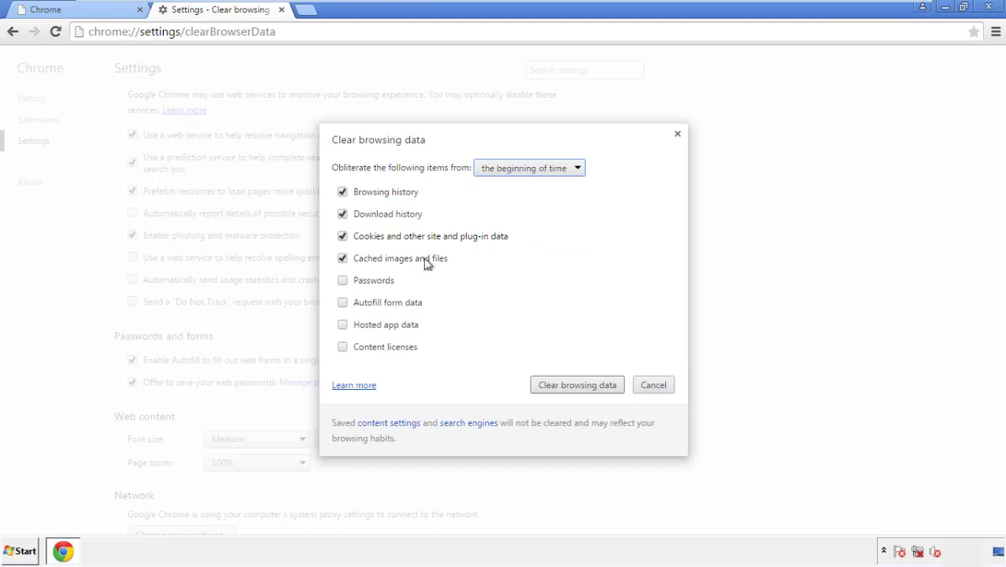
left_click(349, 303)
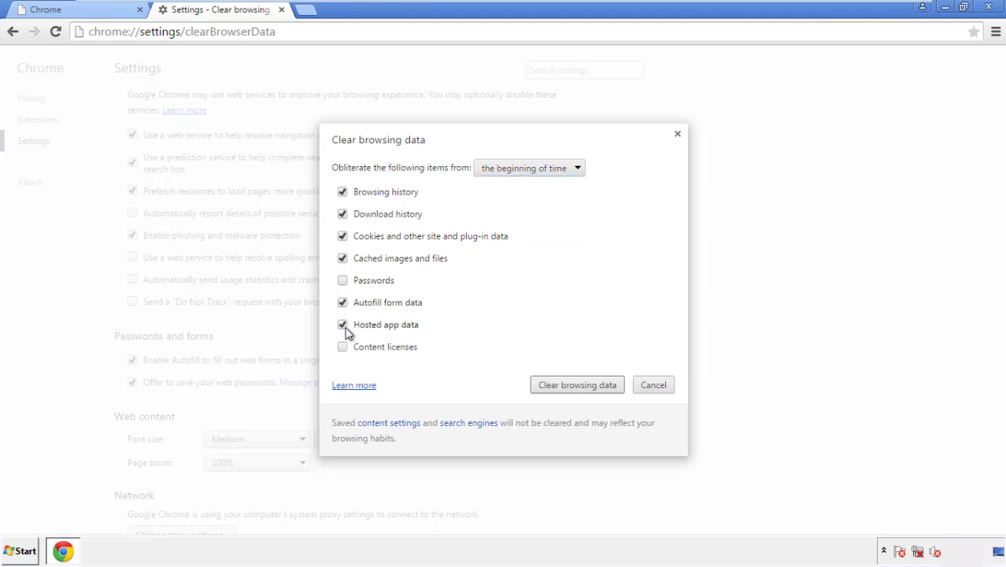
left_click(561, 386)
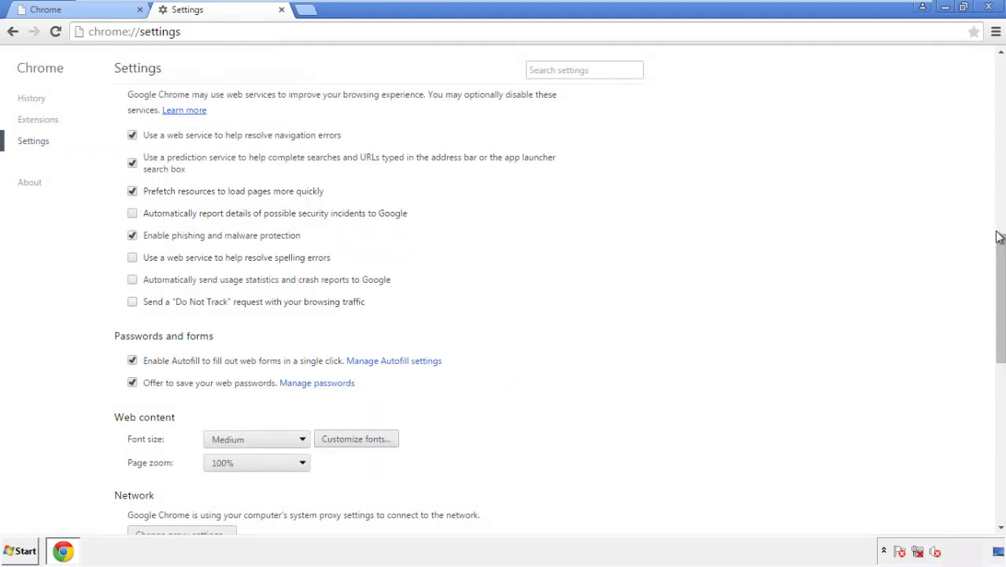
Reset Chrome's settings to defaults from the bottom of Settings, then close Chrome.
left_click_drag(999, 236, 993, 439)
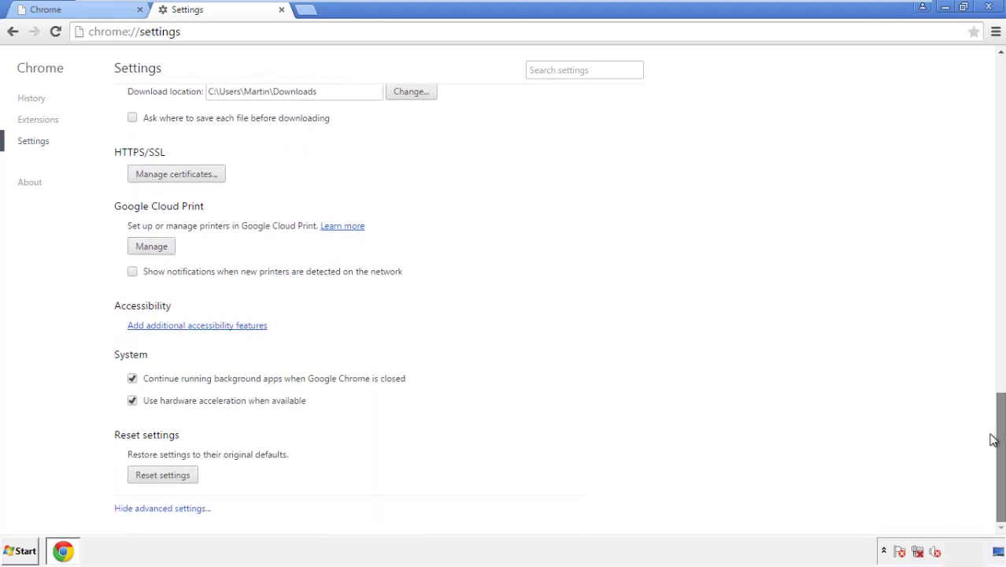
left_click(191, 478)
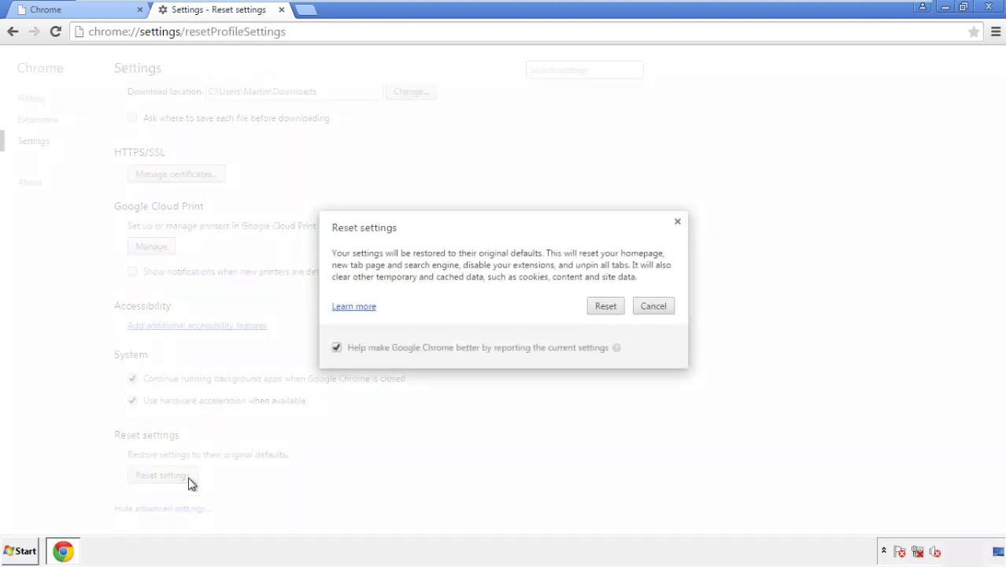
left_click(606, 306)
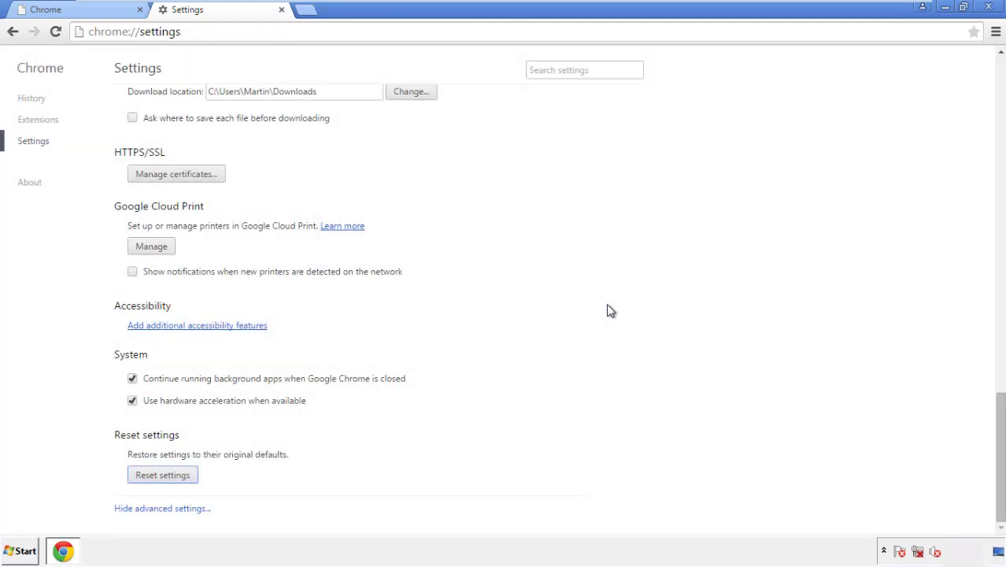
left_click(987, 7)
Launch Firefox, remove Search Mine in the Add-ons manager, and close Firefox.
left_click(542, 255)
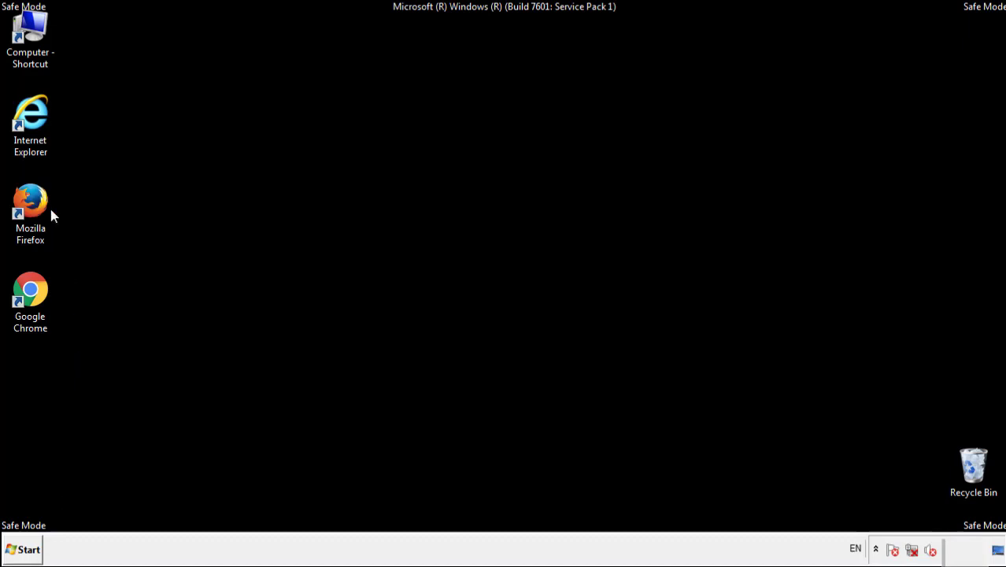
double_click(39, 197)
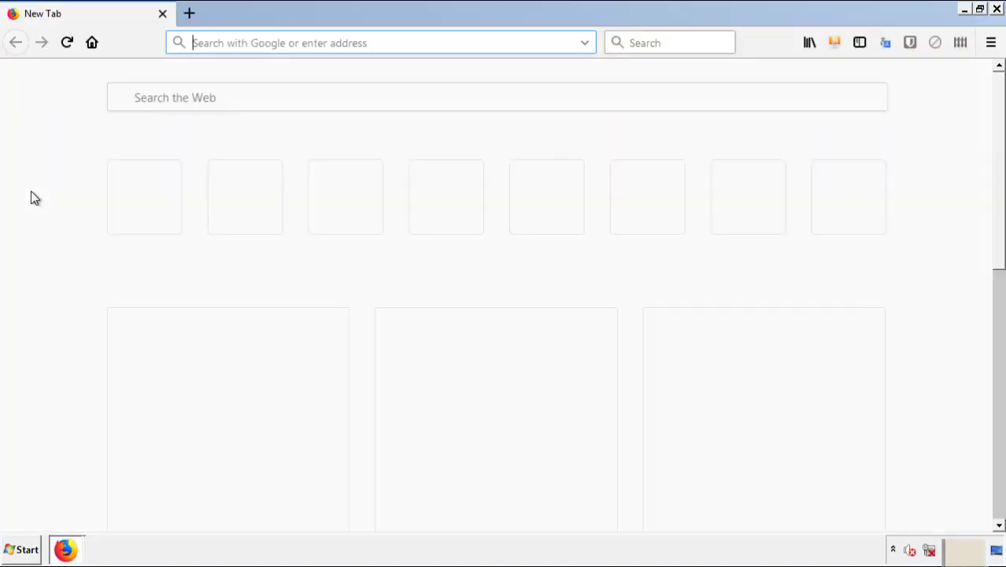
left_click(991, 43)
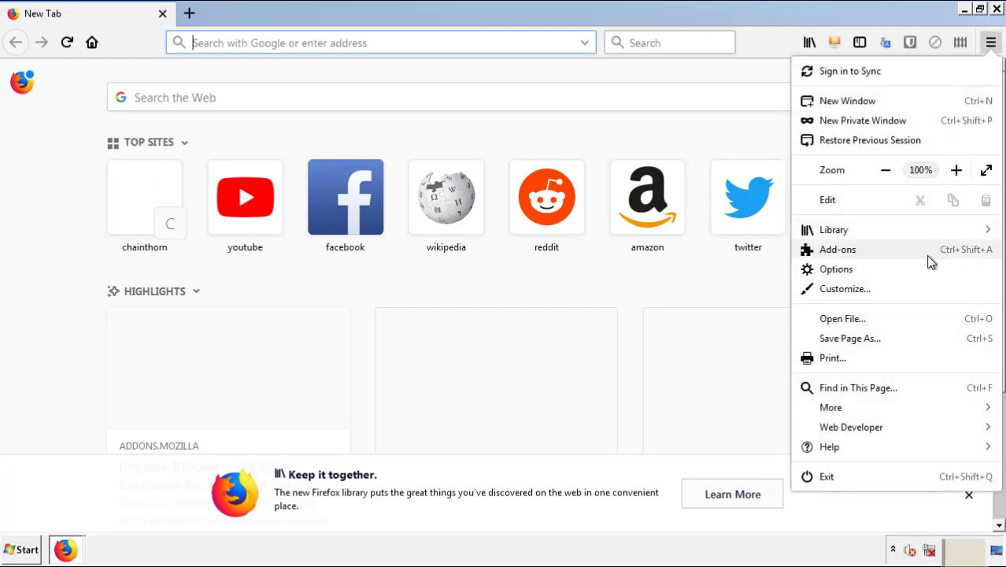
left_click(838, 249)
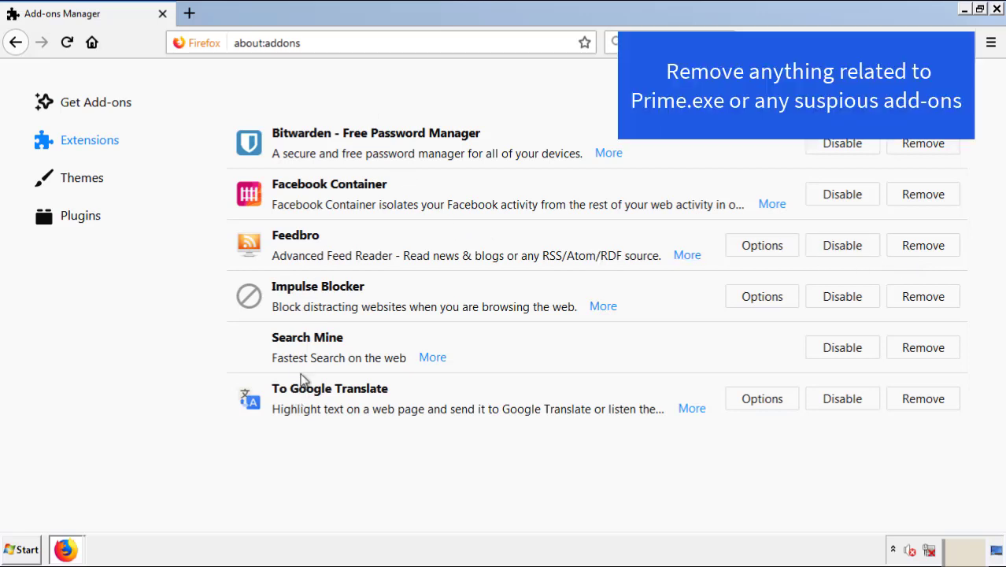
left_click(921, 352)
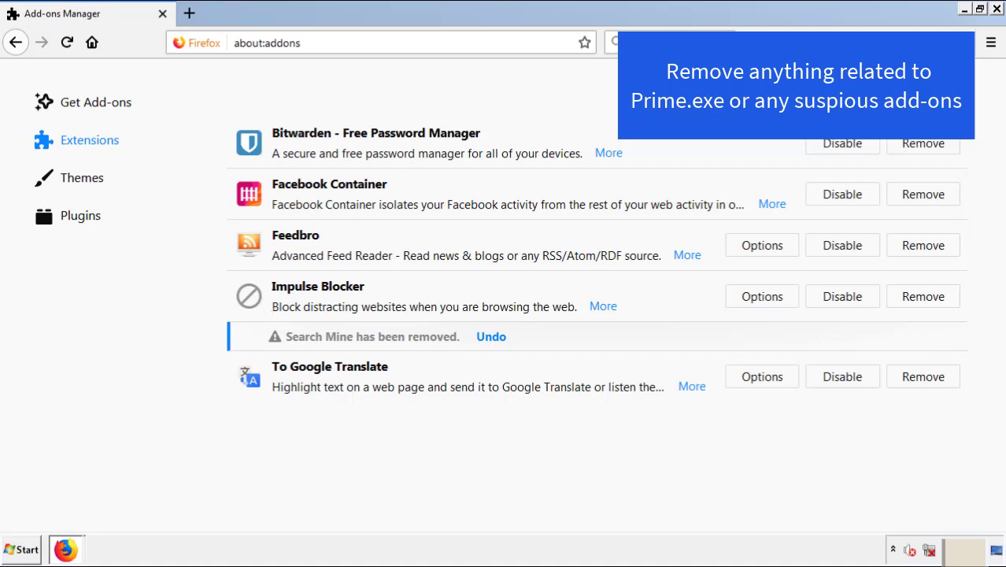
left_click(997, 10)
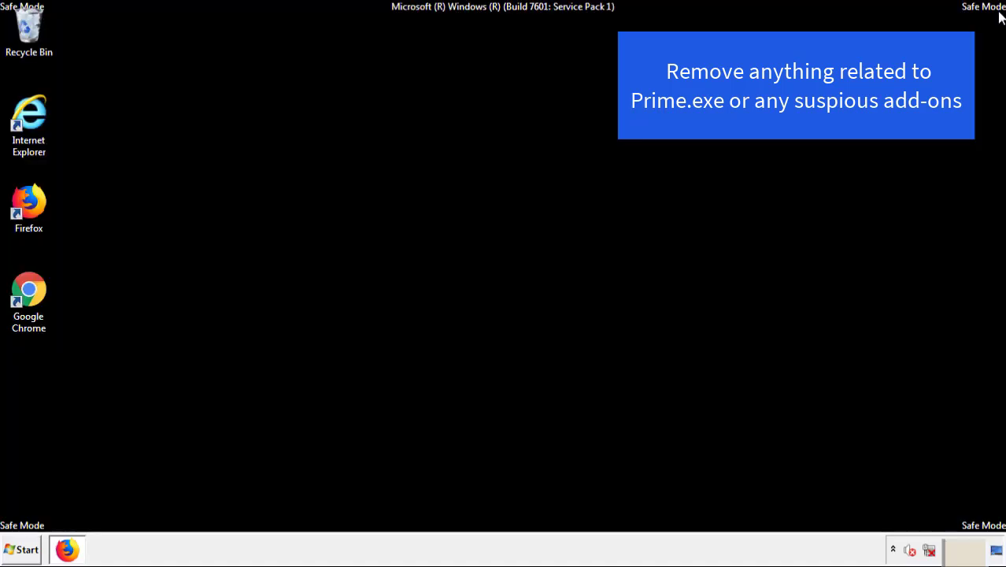
Launch Chrome and remove the Search Mine extension via More tools > Extensions.
double_click(28, 306)
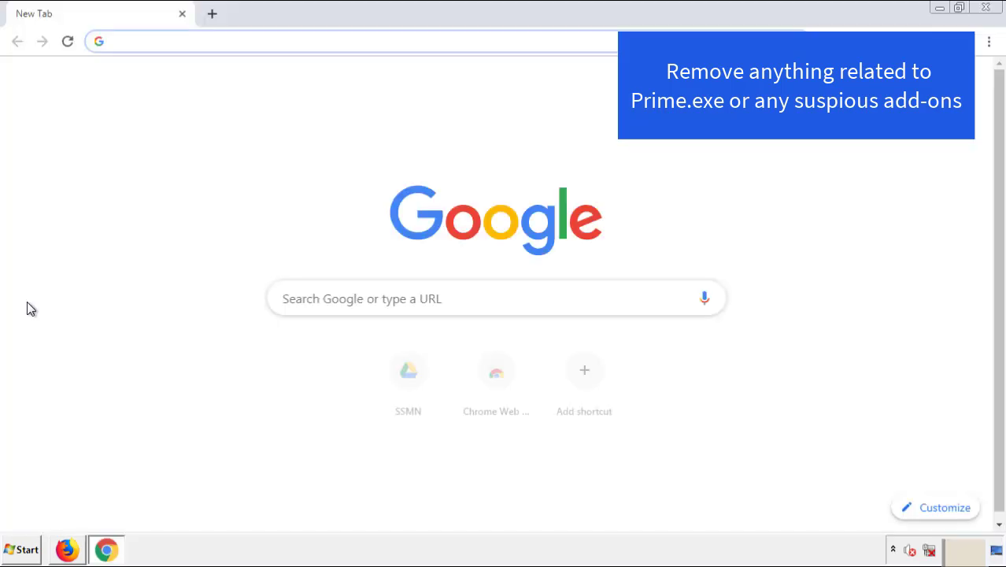
left_click(988, 41)
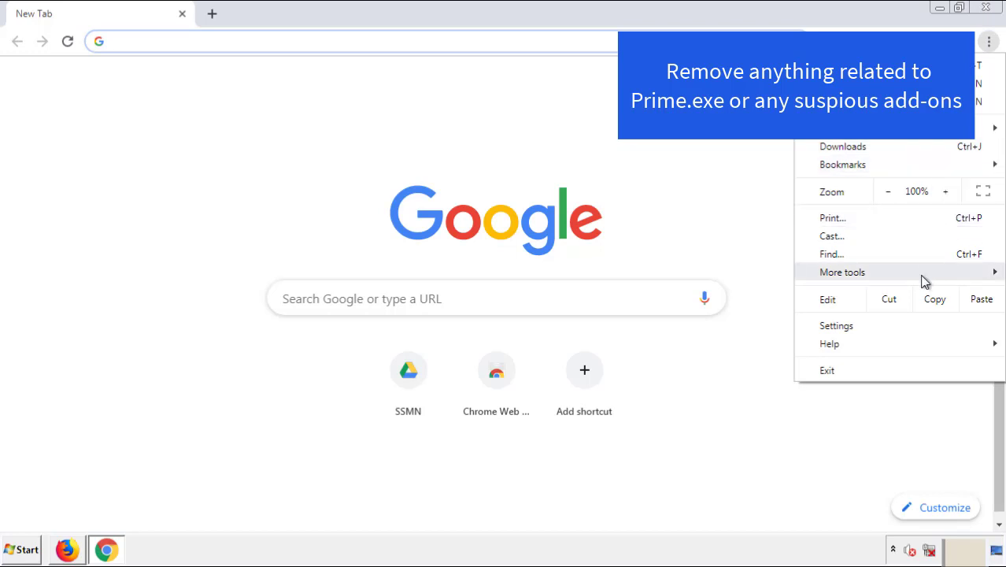
mouse_move(898, 278)
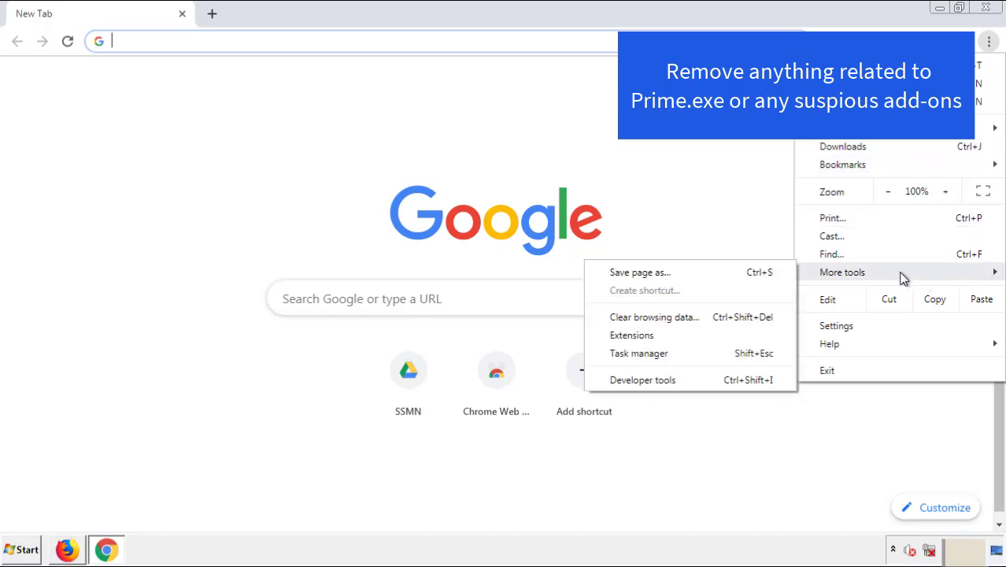
left_click(639, 334)
scroll(180, 186, "down", 5)
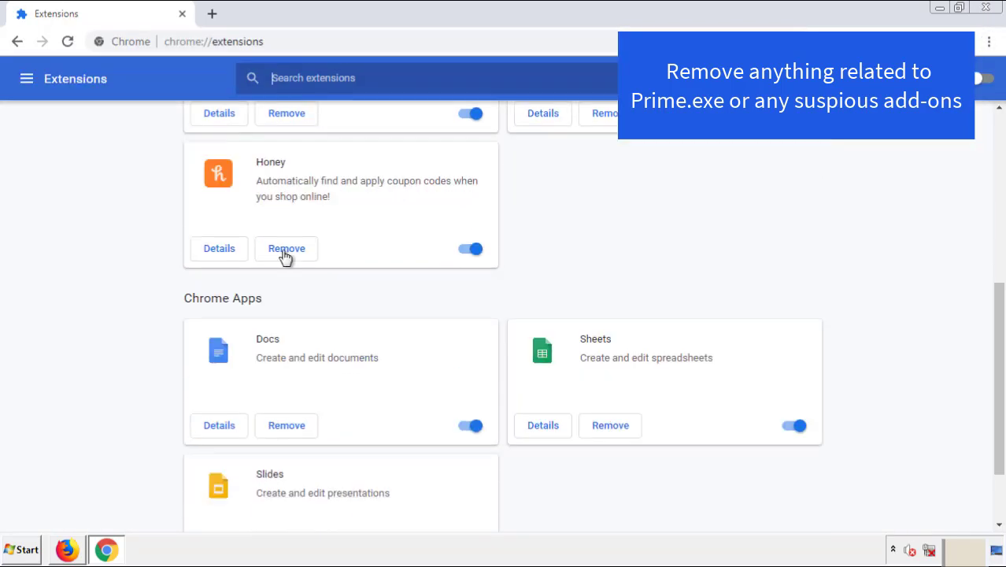
scroll(382, 288, "up", 5)
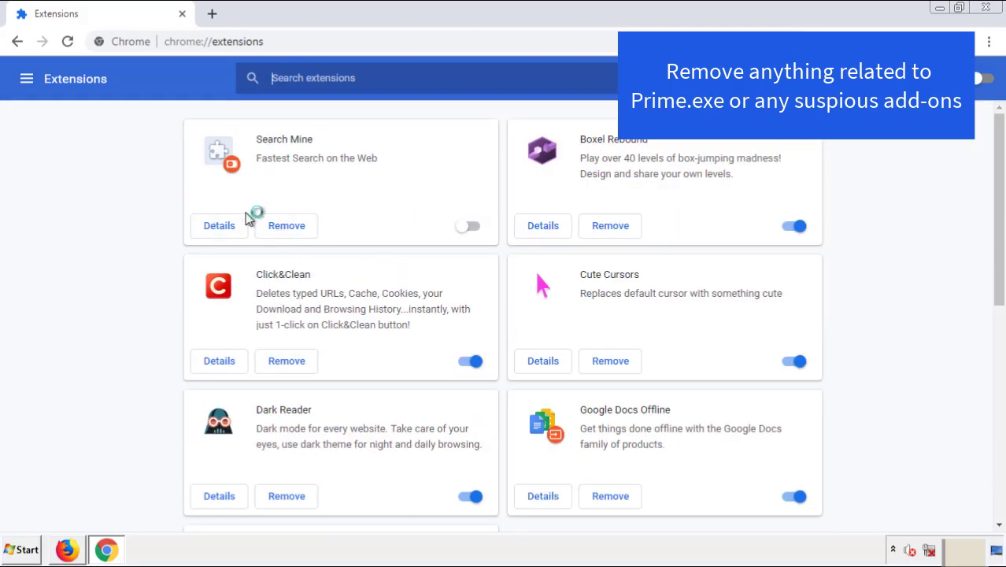
left_click(285, 229)
left_click(569, 124)
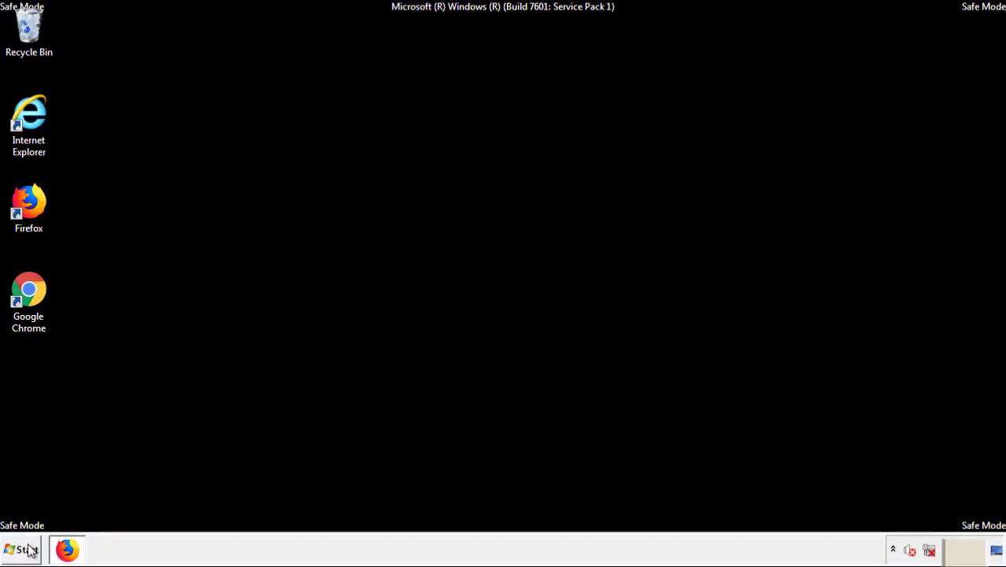
Show the Start menu's Shut down options so Restart is available.
left_click(23, 550)
mouse_move(272, 516)
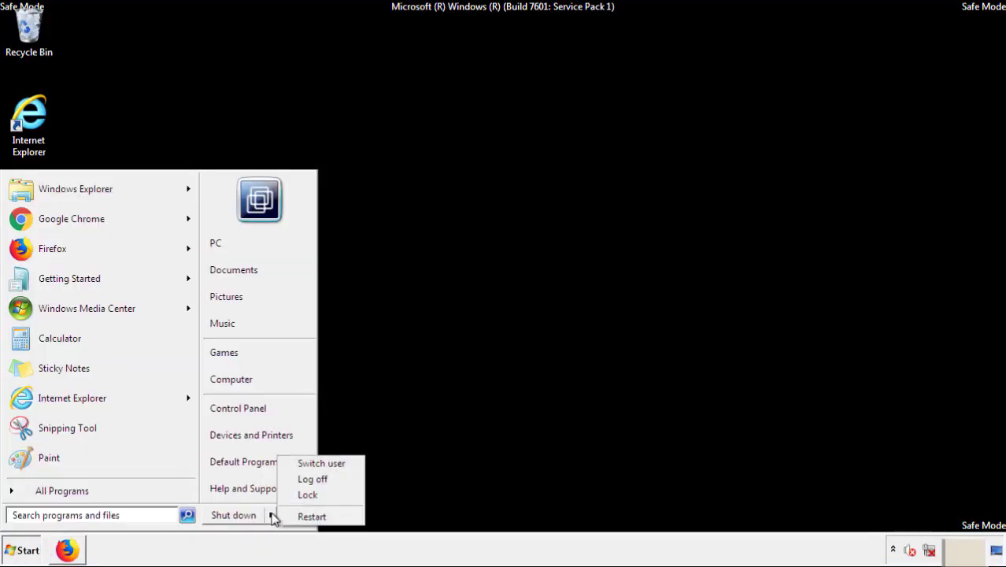